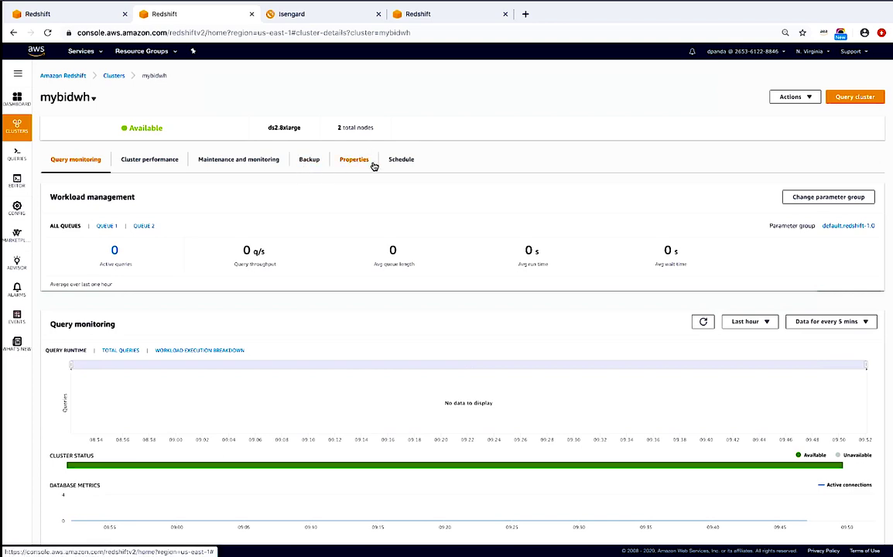
click(310, 160)
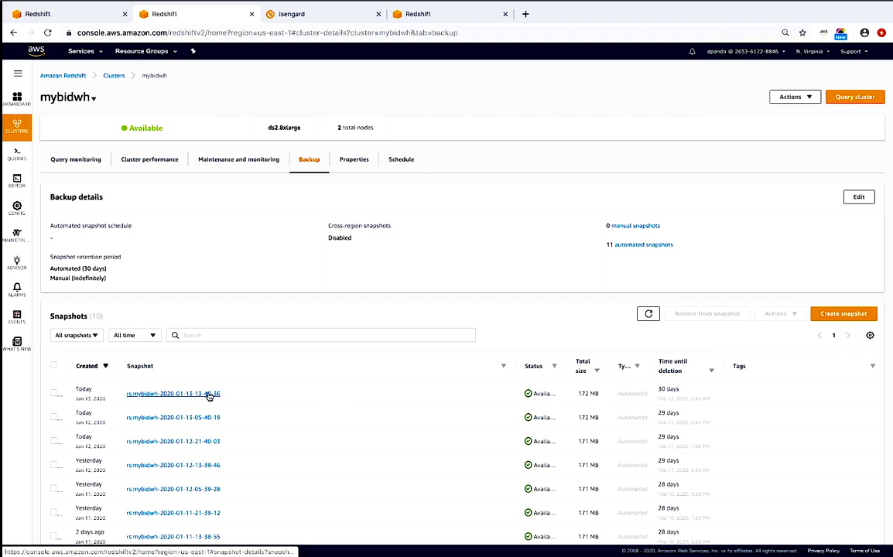
click(54, 394)
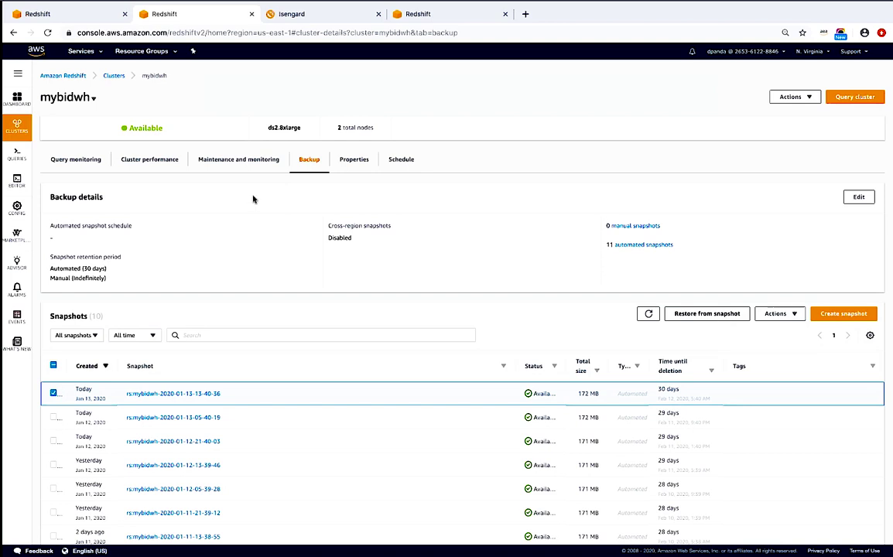
drag(41, 99, 91, 101)
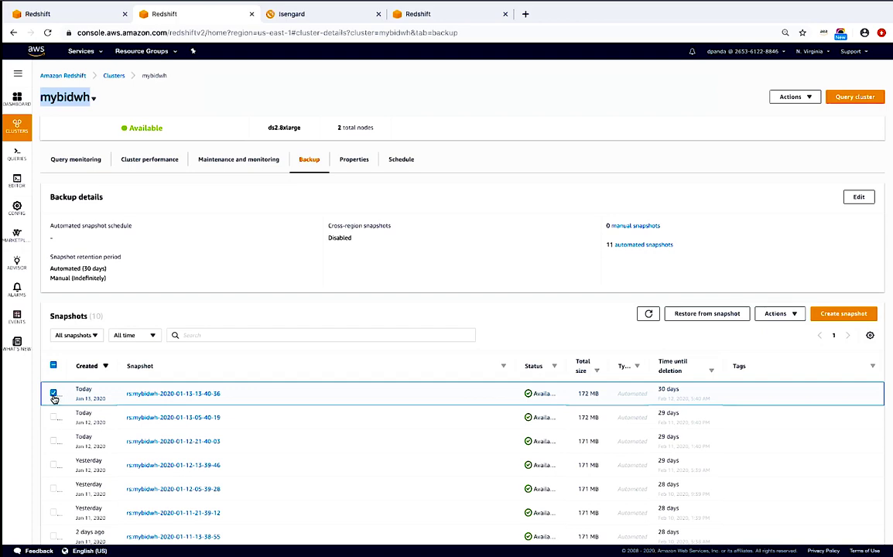
click(738, 315)
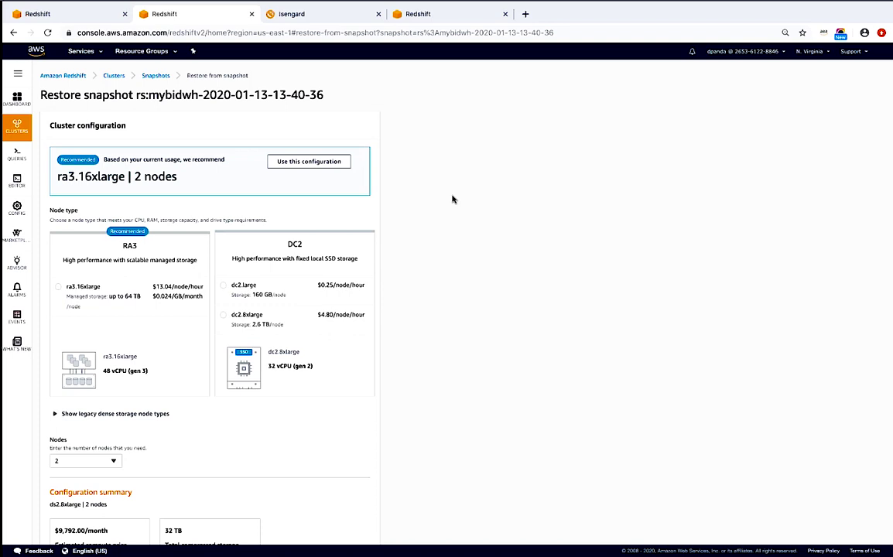
Apply the recommended ra3.16xlarge two-node configuration to the restore and review its configuration summary and cluster details.
click(309, 164)
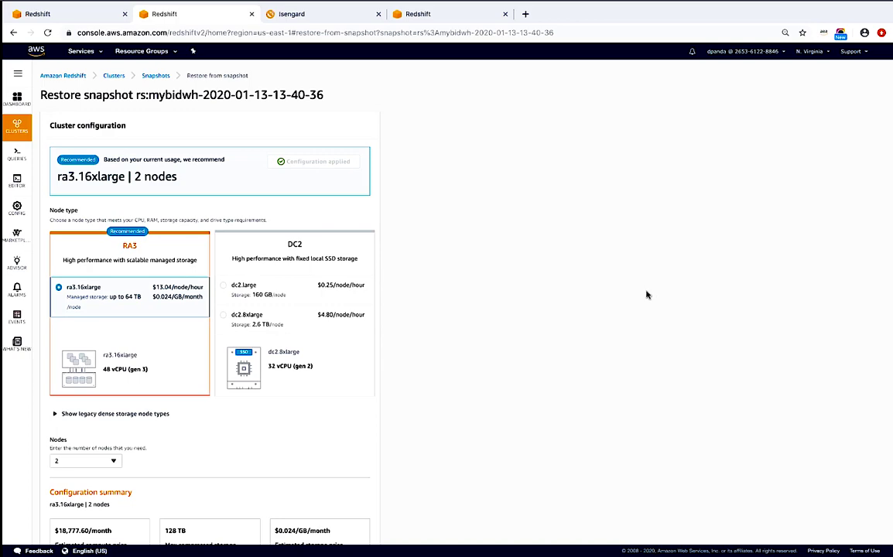
scroll(647, 294, down, 5)
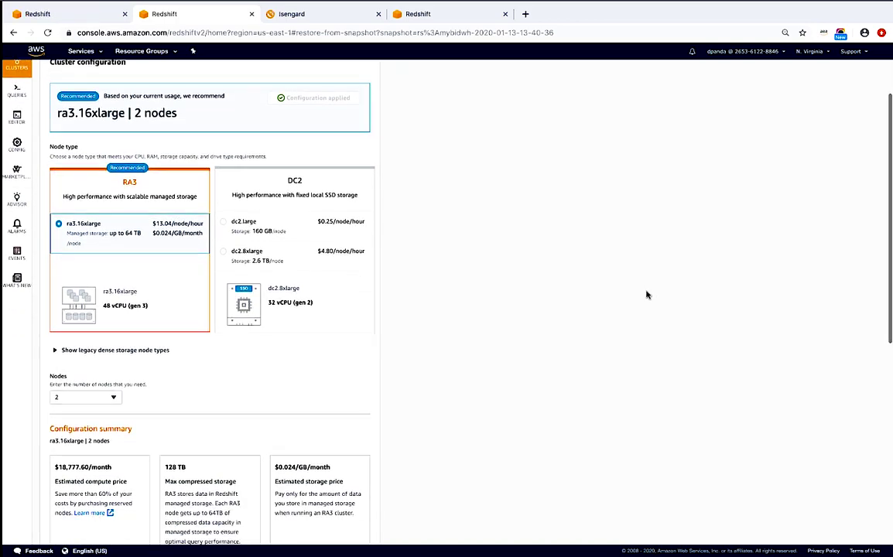
scroll(647, 294, down, 2)
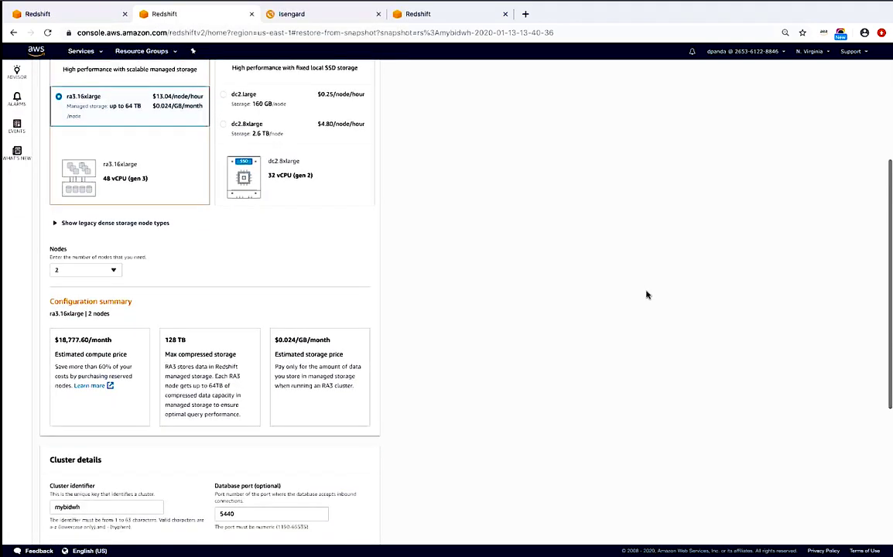
scroll(647, 294, down, 1)
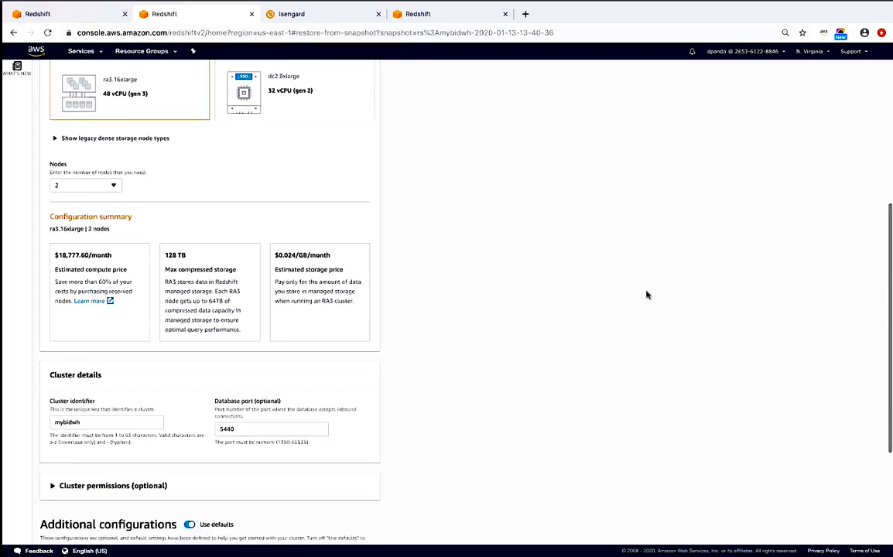
scroll(648, 294, down, 3)
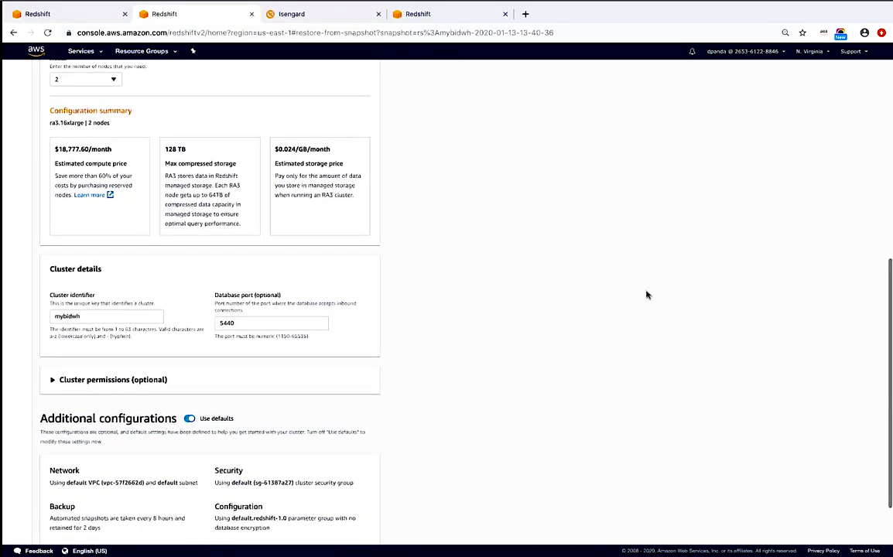
scroll(647, 294, up, 2)
scroll(647, 294, up, 4)
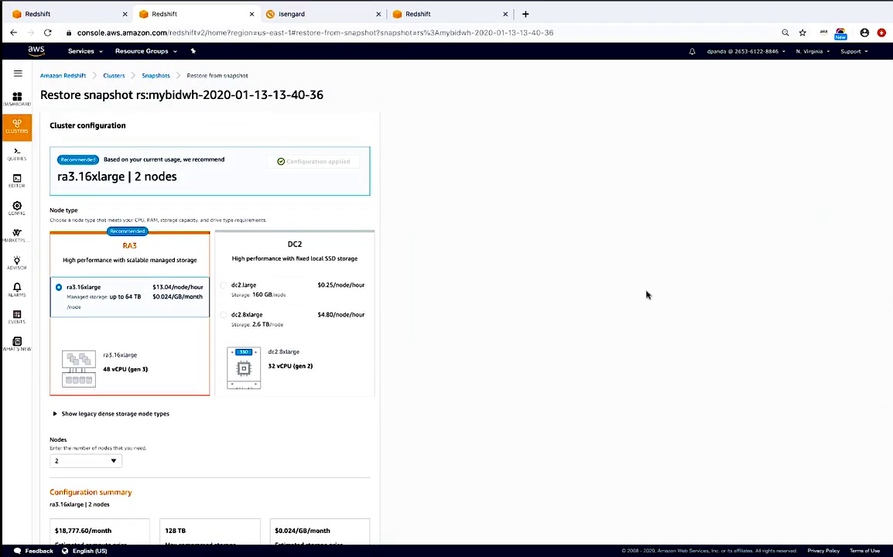
scroll(647, 294, down, 3)
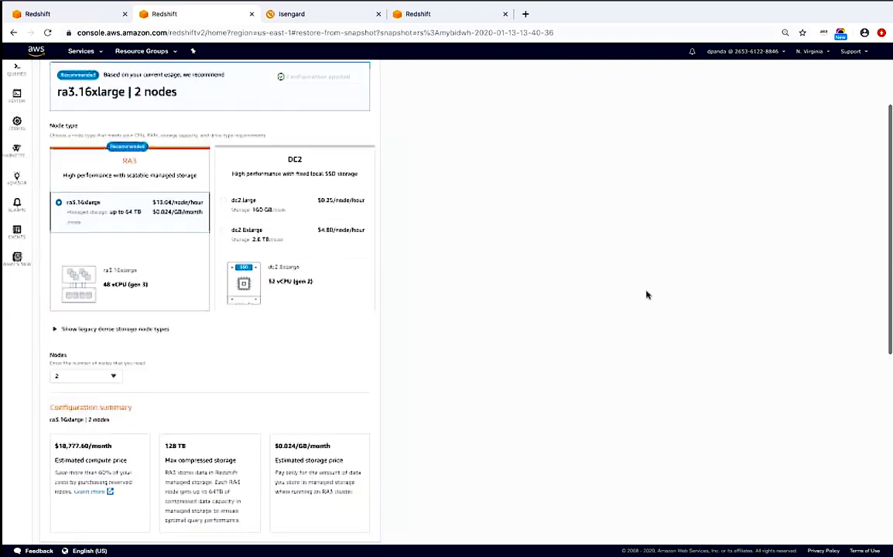
scroll(647, 294, up, 3)
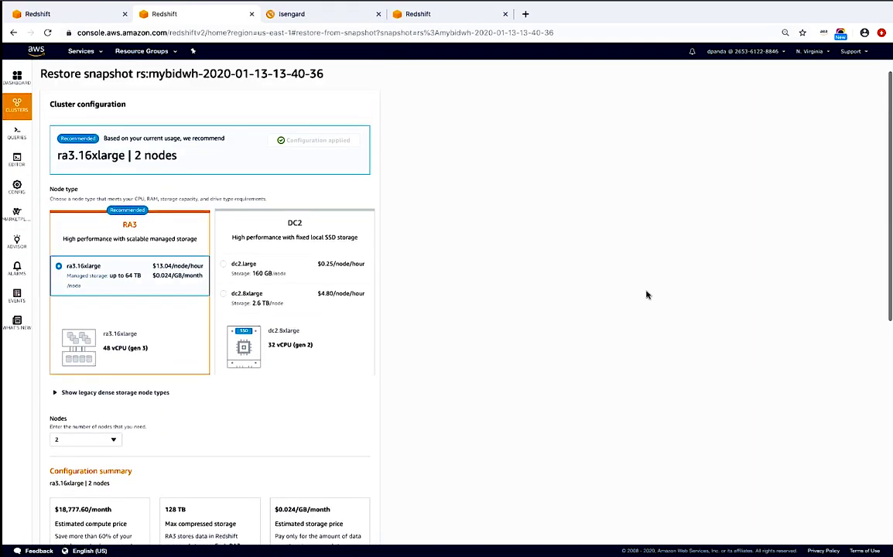
Try to restore the cluster from the snapshot under the identifier mybidwh, and return to the cluster's snapshot list.
scroll(647, 295, down, 9)
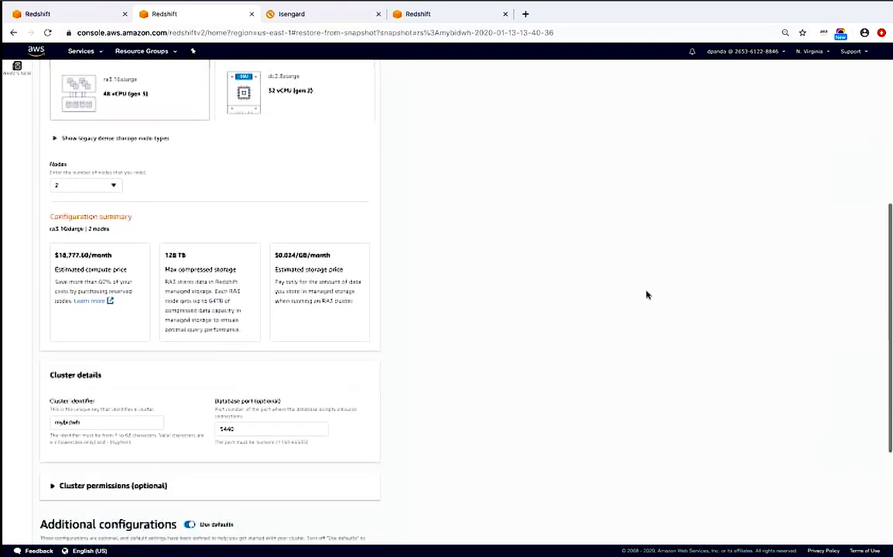
scroll(647, 294, down, 2)
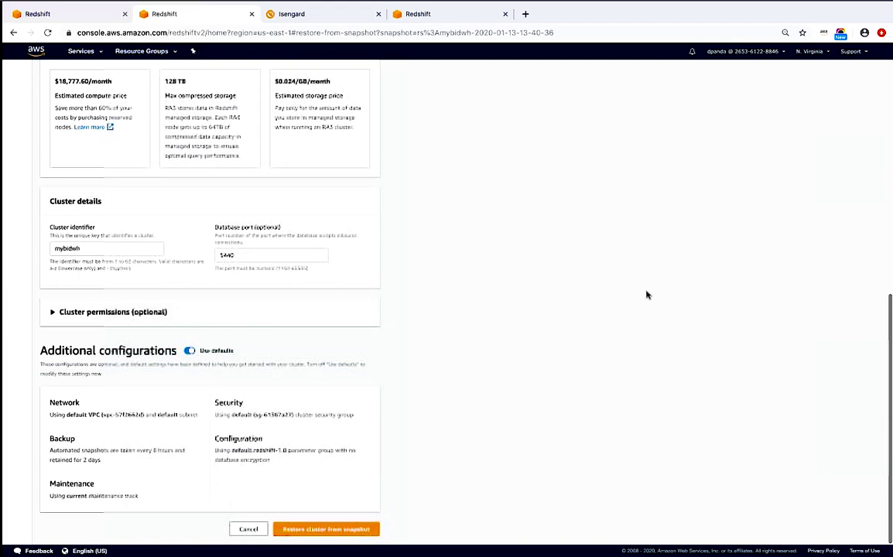
click(321, 531)
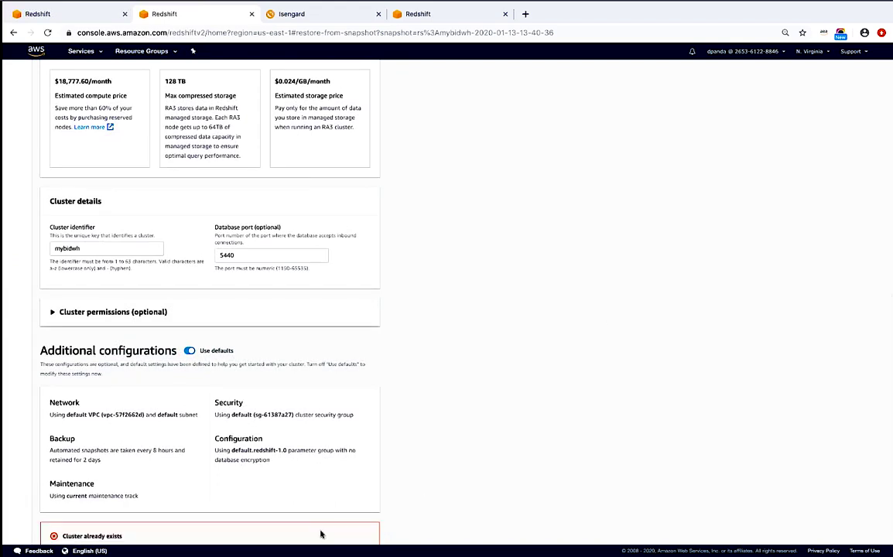
key(alt+Left)
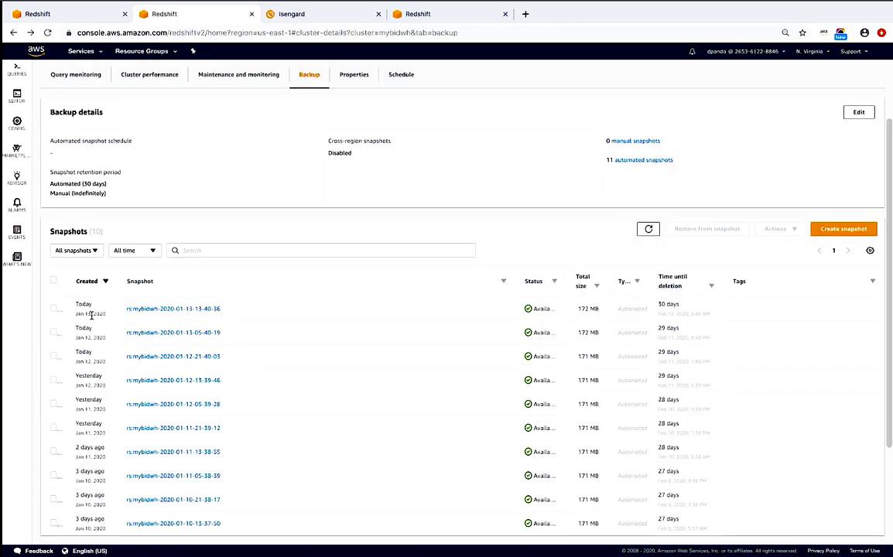
Start a new restore from the newest mybidwh snapshot and apply the recommended configuration of two ra3.16xlarge nodes.
click(54, 308)
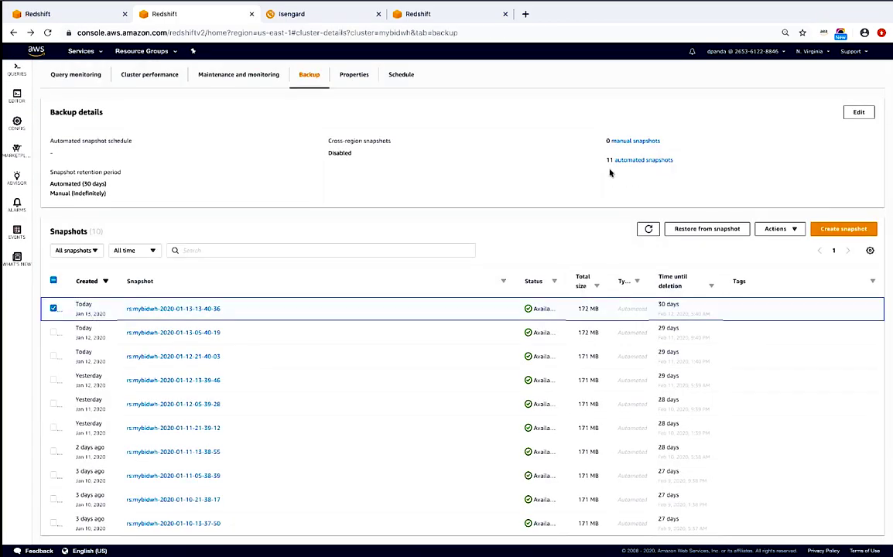
click(704, 229)
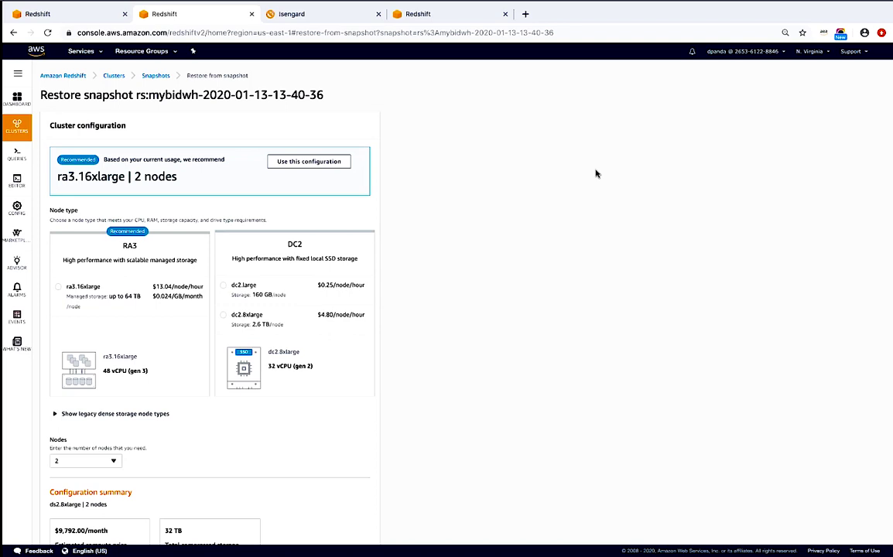
scroll(596, 173, down, 3)
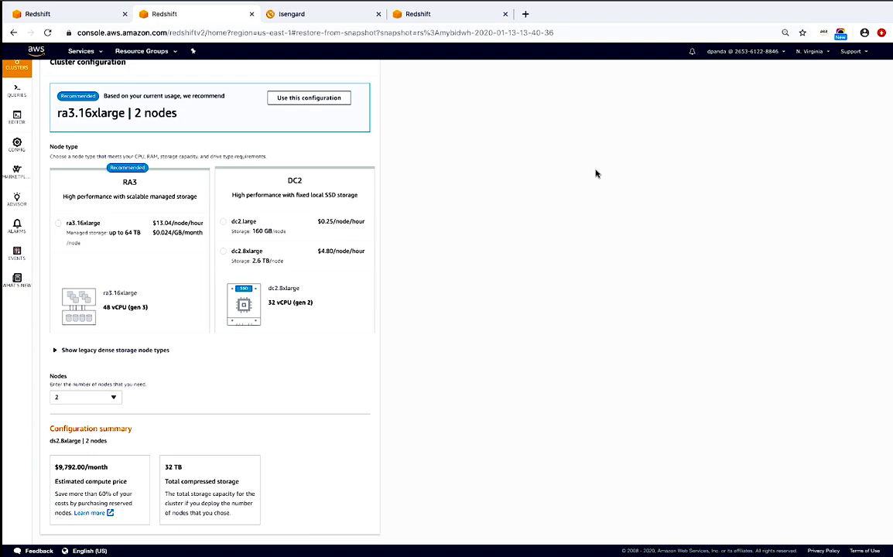
scroll(596, 173, up, 2)
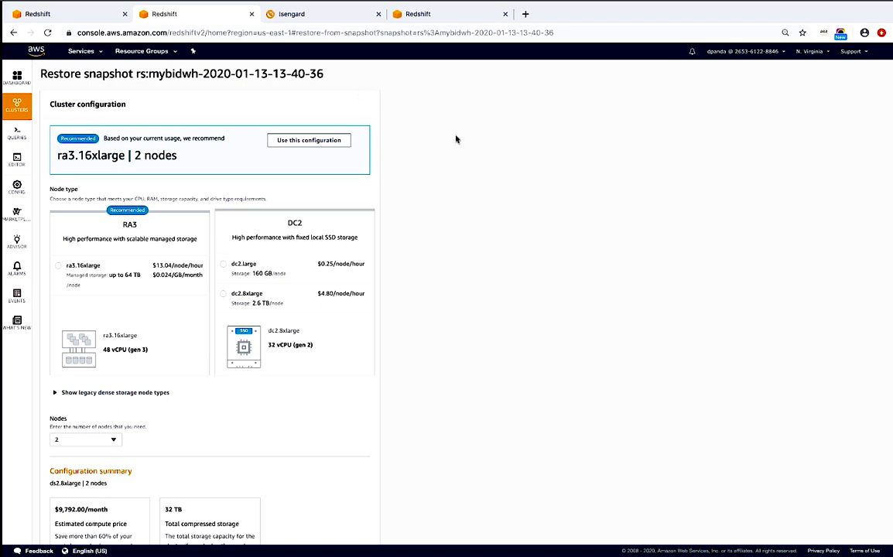
click(329, 143)
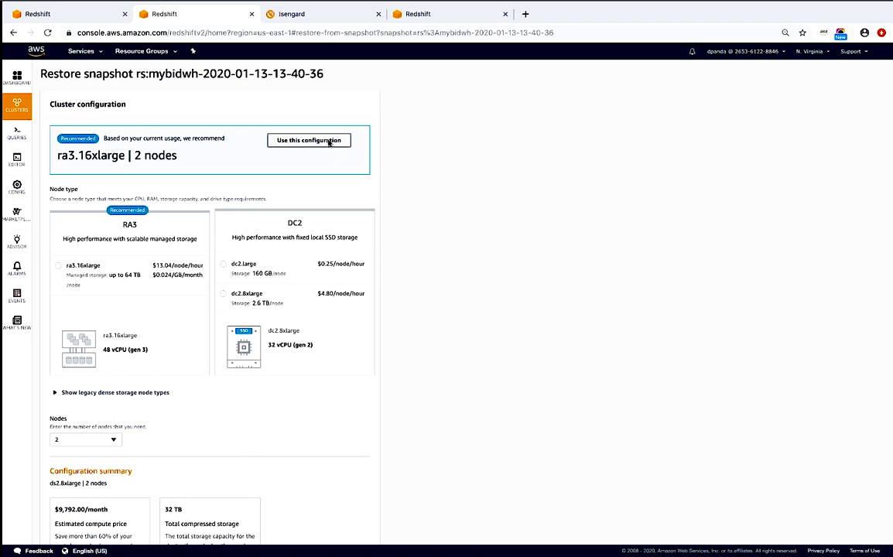
click(330, 142)
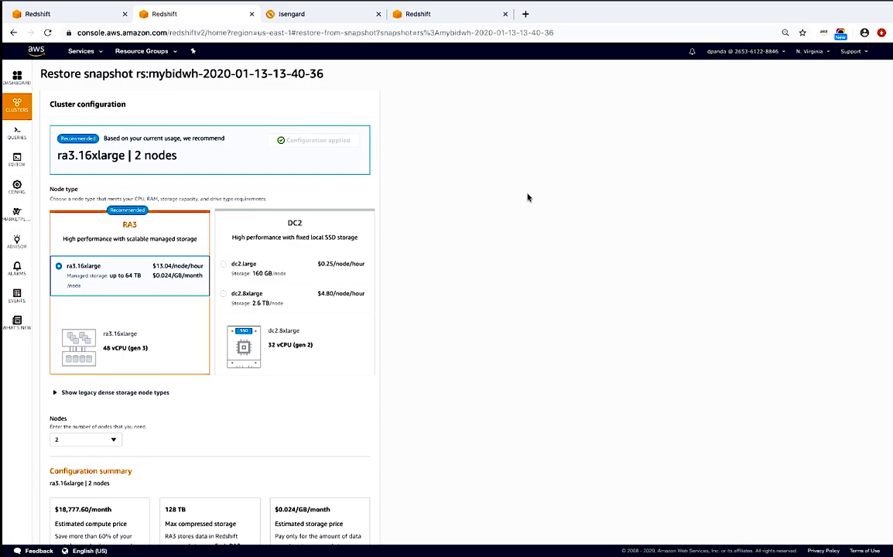
Set the cluster identifier to mybidwh-new and restore the cluster from the snapshot with default additional configurations.
scroll(488, 232, down, 3)
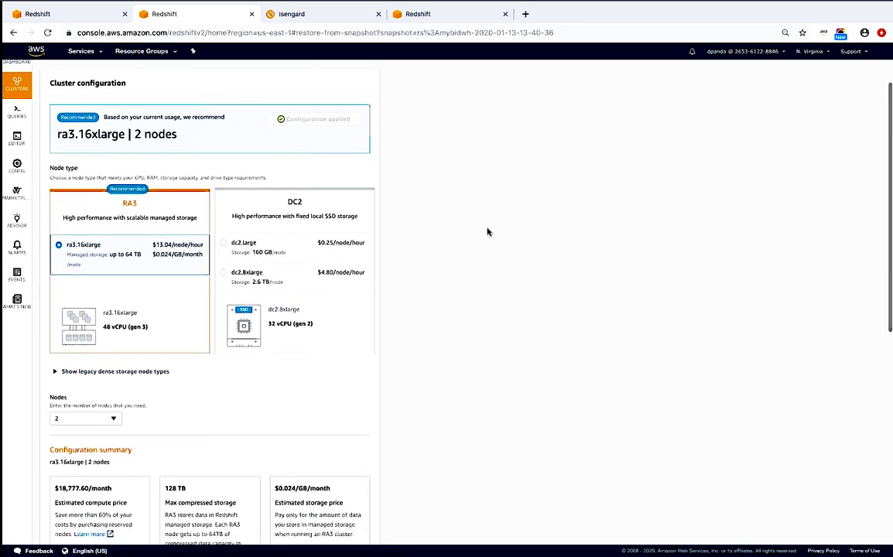
scroll(487, 232, down, 4)
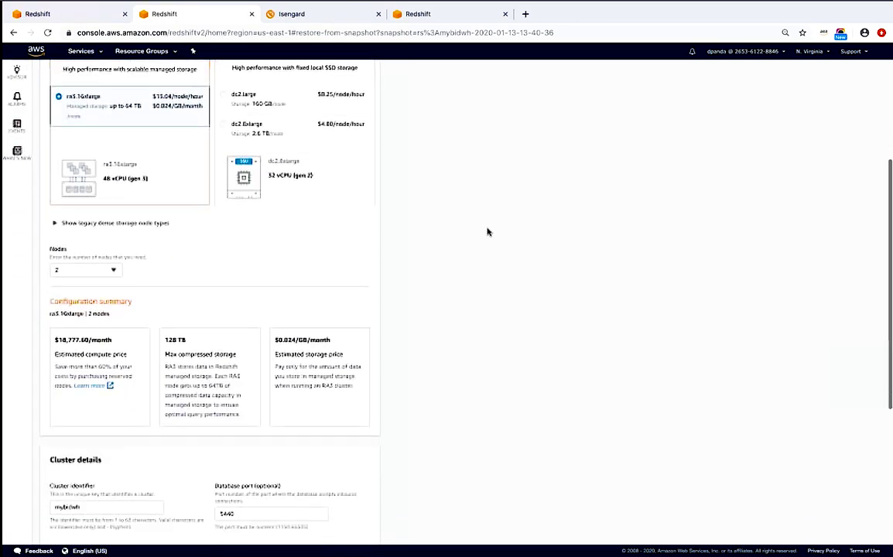
scroll(488, 233, down, 4)
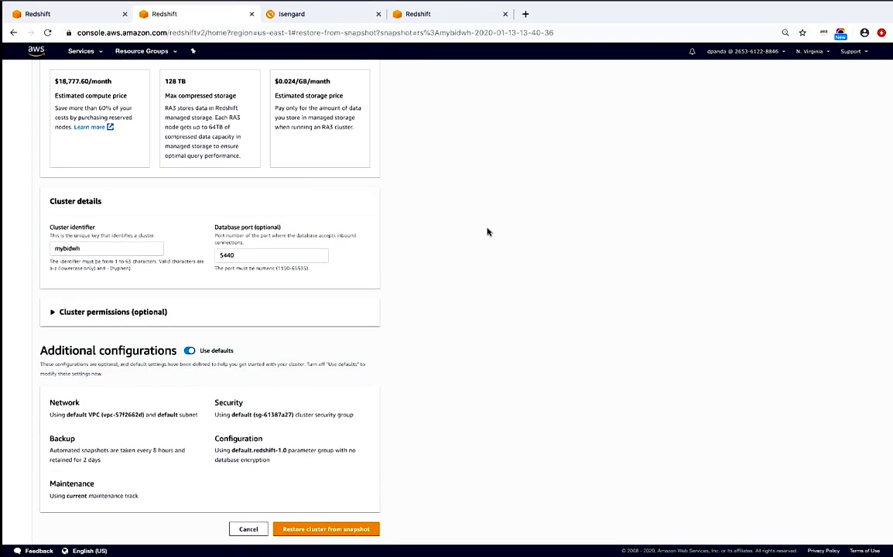
click(116, 245)
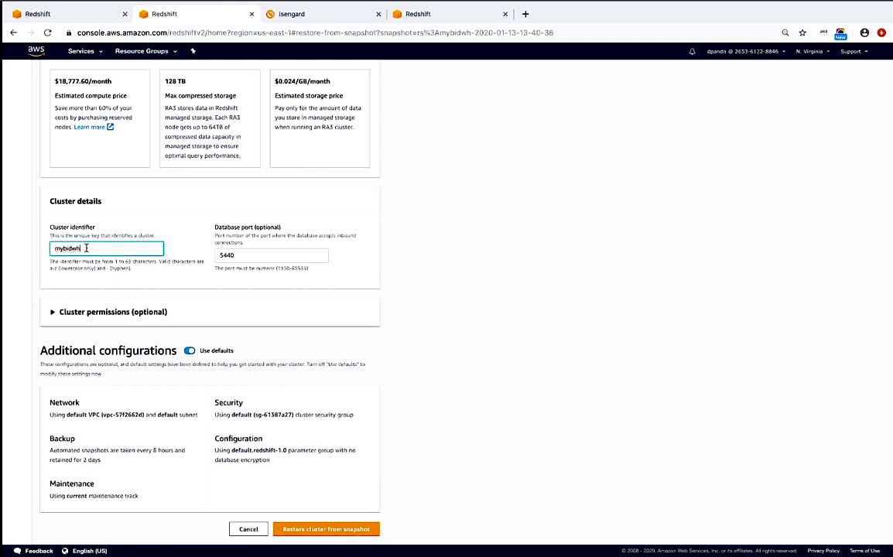
text(-new)
drag(96, 249, 36, 248)
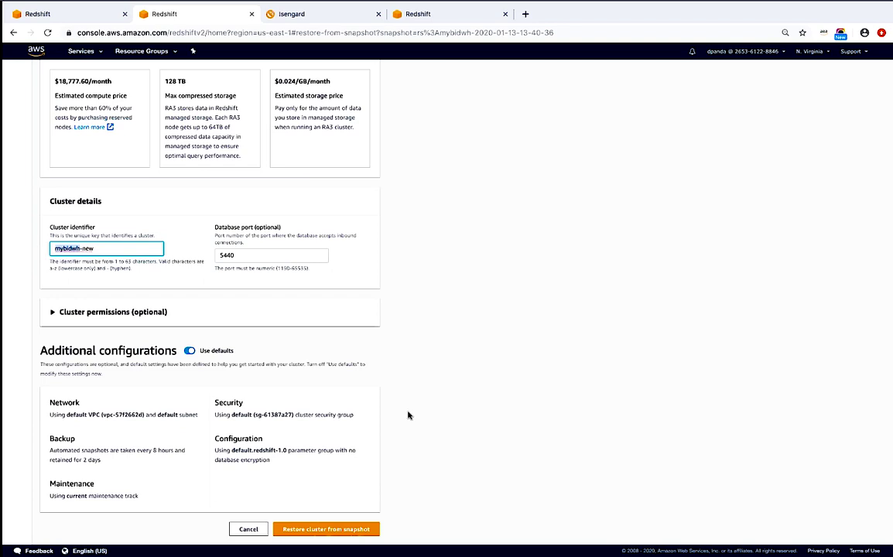
click(347, 530)
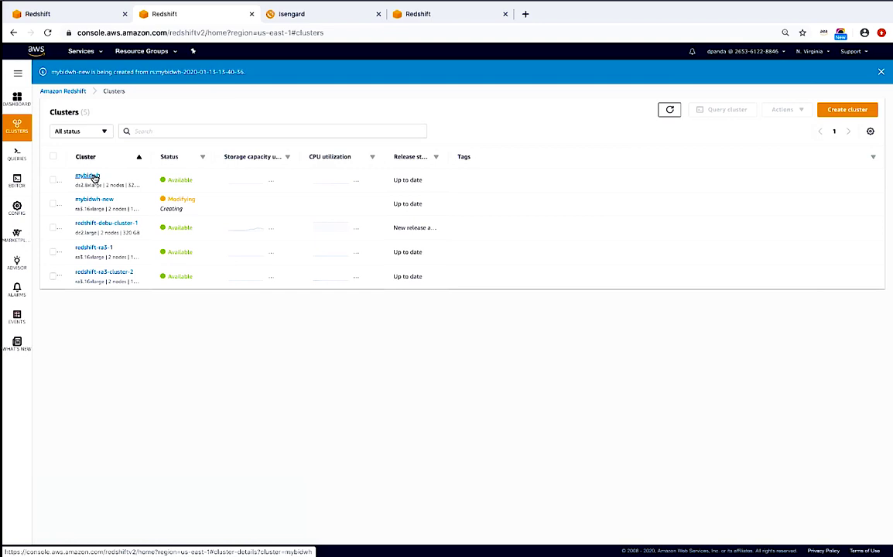
Open the resize settings for the original mybidwh cluster and choose Classic resize.
click(53, 180)
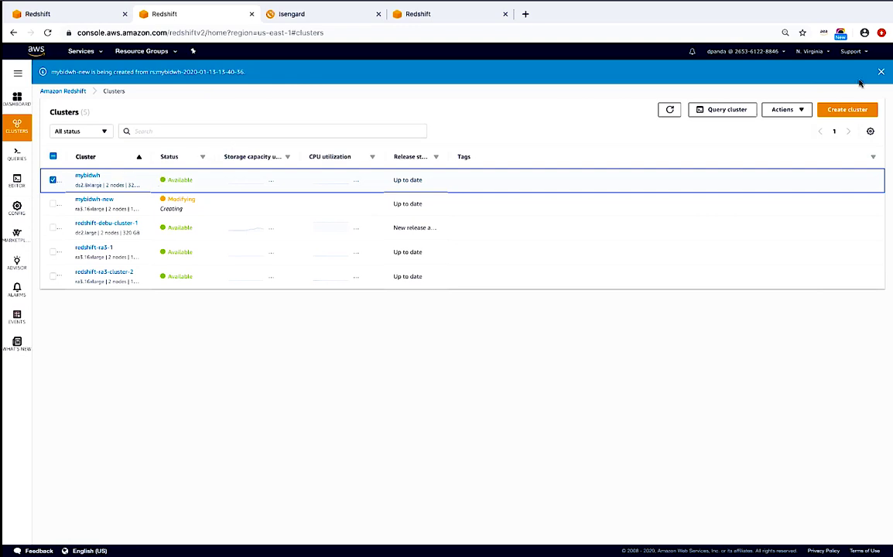
click(799, 110)
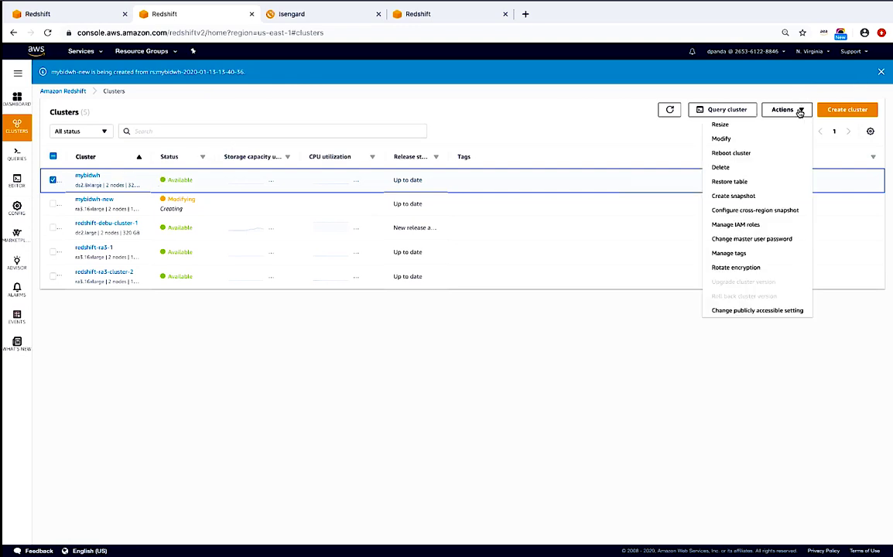
click(720, 126)
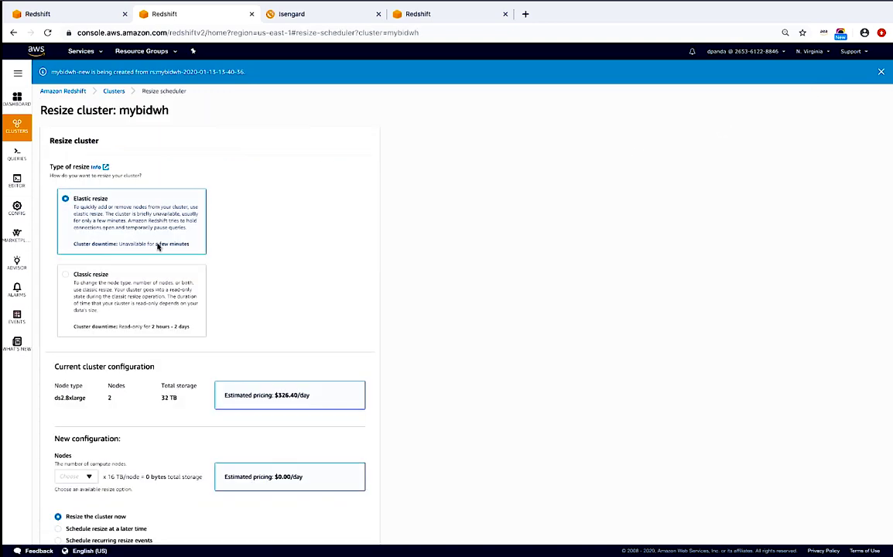
click(65, 275)
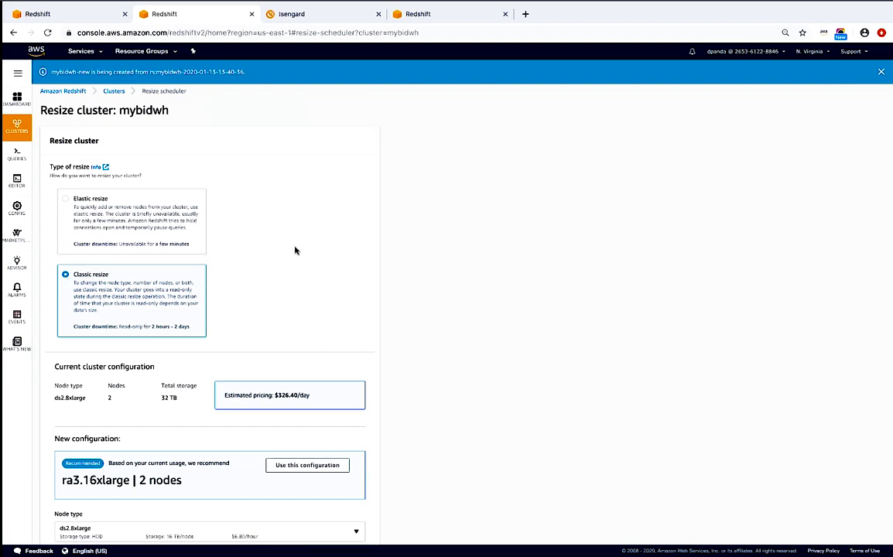
Apply the recommended configuration of two ra3.16xlarge nodes to the mybidwh resize and check the resize timing options.
scroll(295, 250, down, 2)
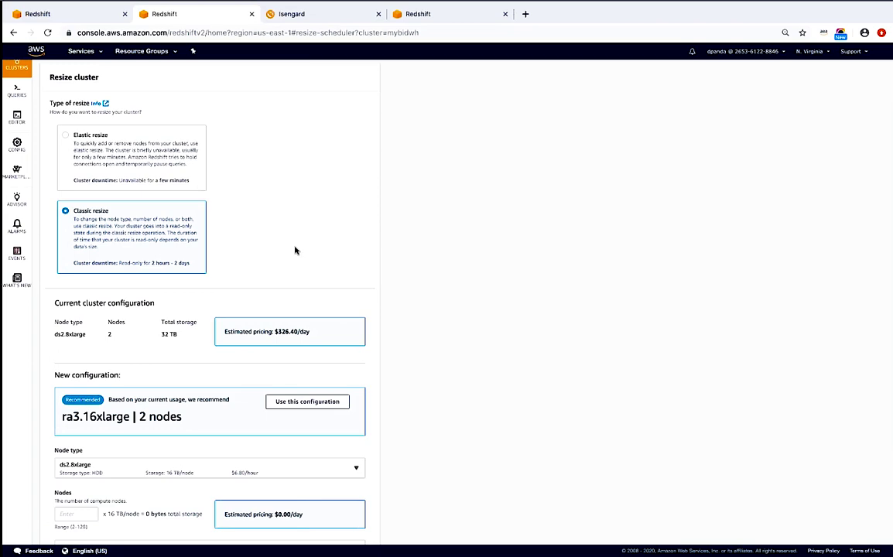
scroll(295, 250, down, 3)
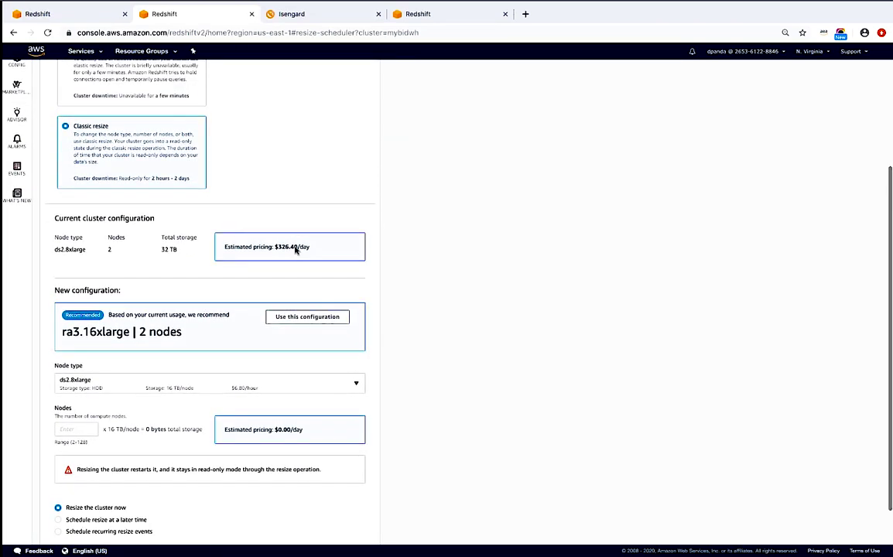
scroll(295, 250, down, 1)
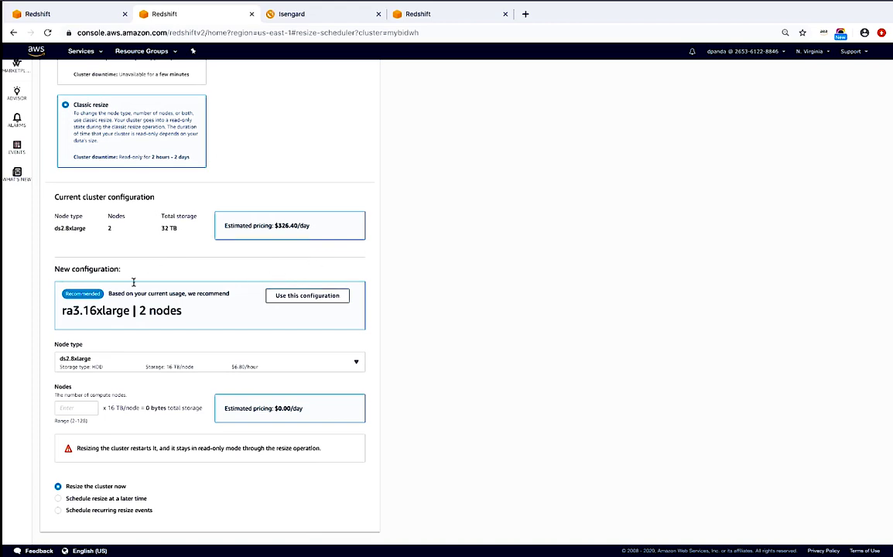
click(313, 297)
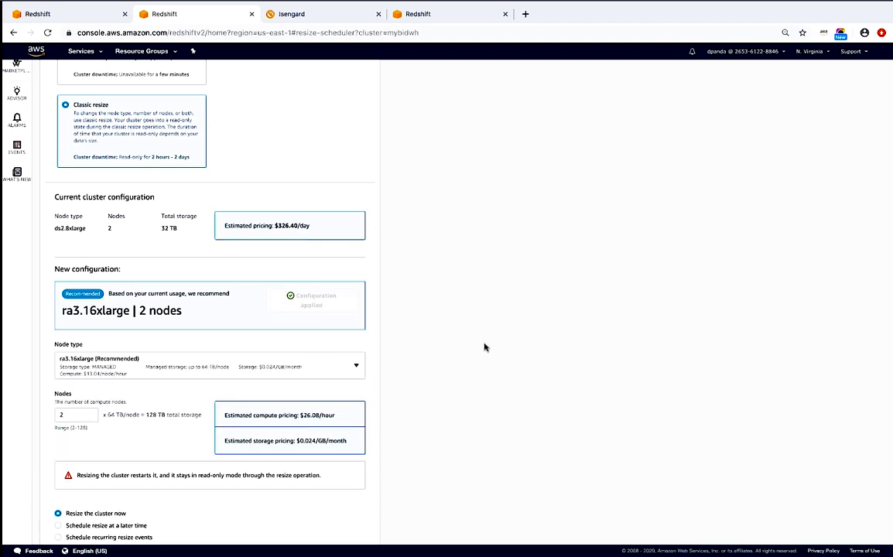
scroll(484, 348, down, 2)
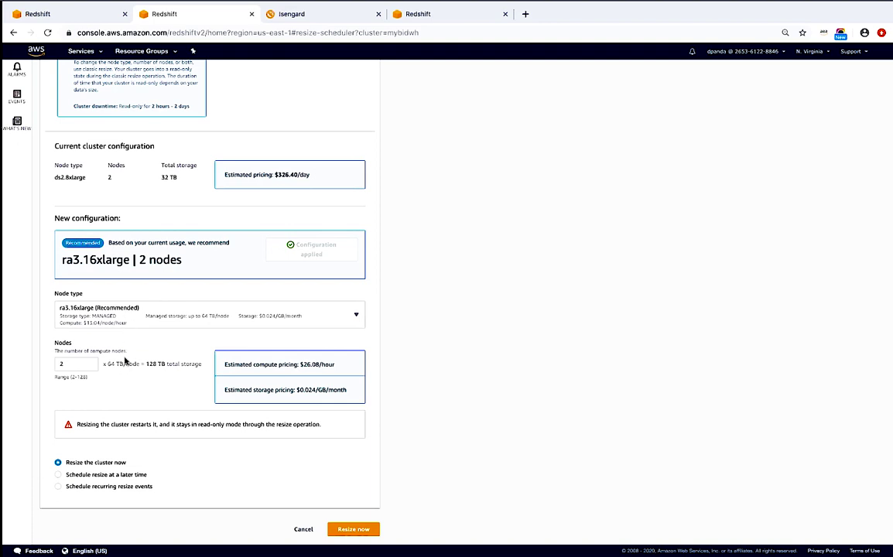
drag(127, 463, 89, 465)
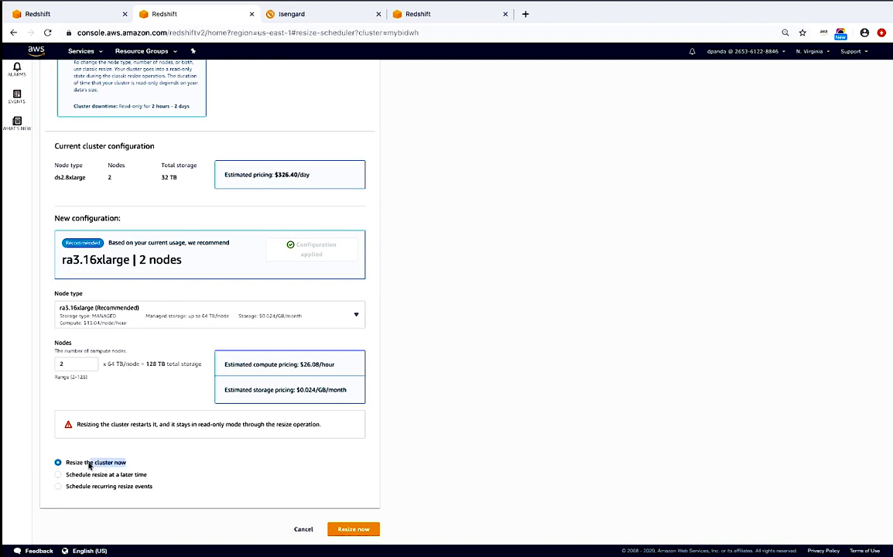